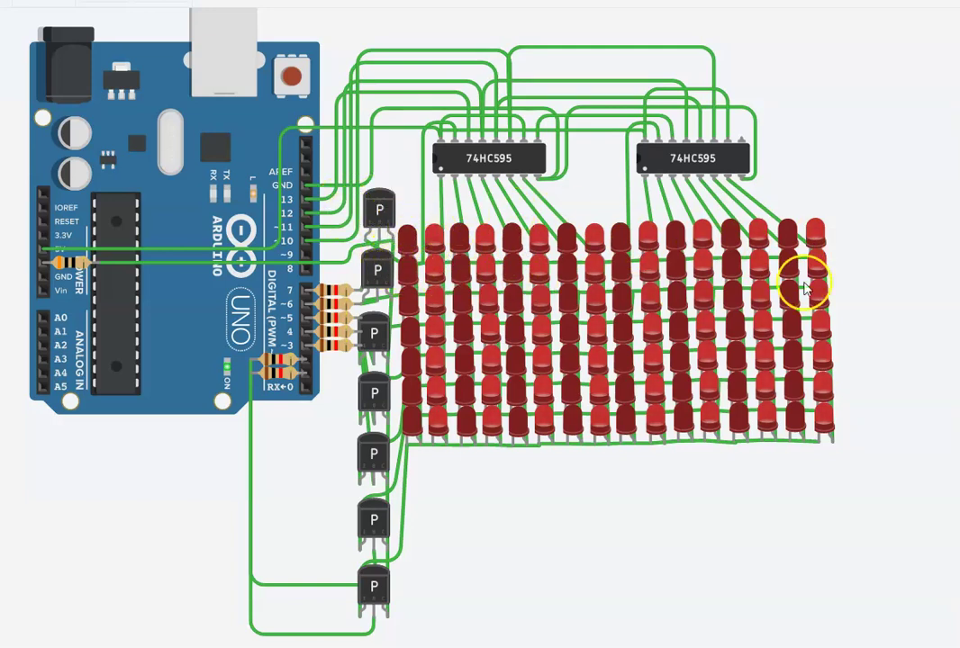
# - Open the Arduino sketch's numbered code beside the running LED-matrix circuit
pyautogui.click(834, 284)
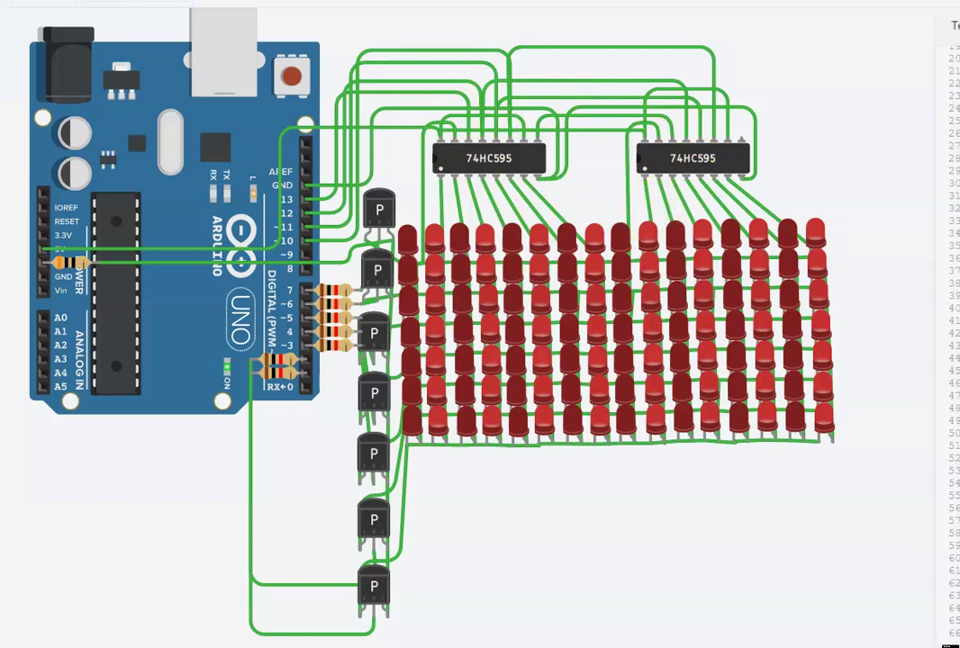
# - Widen the code editor over the circuit and highlight the rep declaration and DDRD/DDRB/PORTD setup lines
pyautogui.moveTo(909, 143)
pyautogui.mouseDown()
pyautogui.moveTo(525, 156)
pyautogui.moveTo(205, 147)
pyautogui.mouseUp()
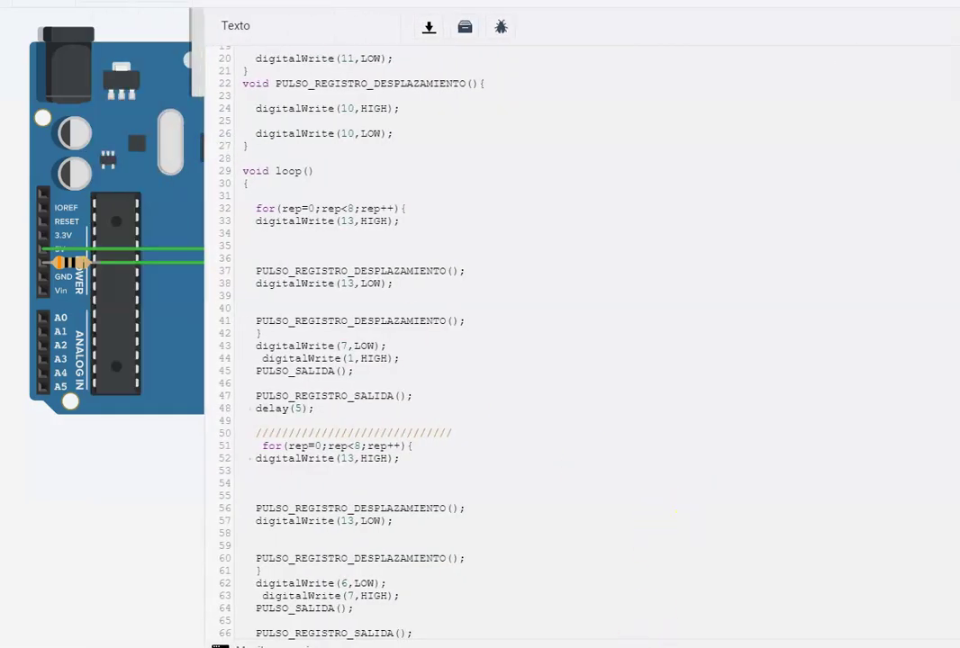
pyautogui.scroll(1, 602, 275)
pyautogui.scroll(5, 601, 275)
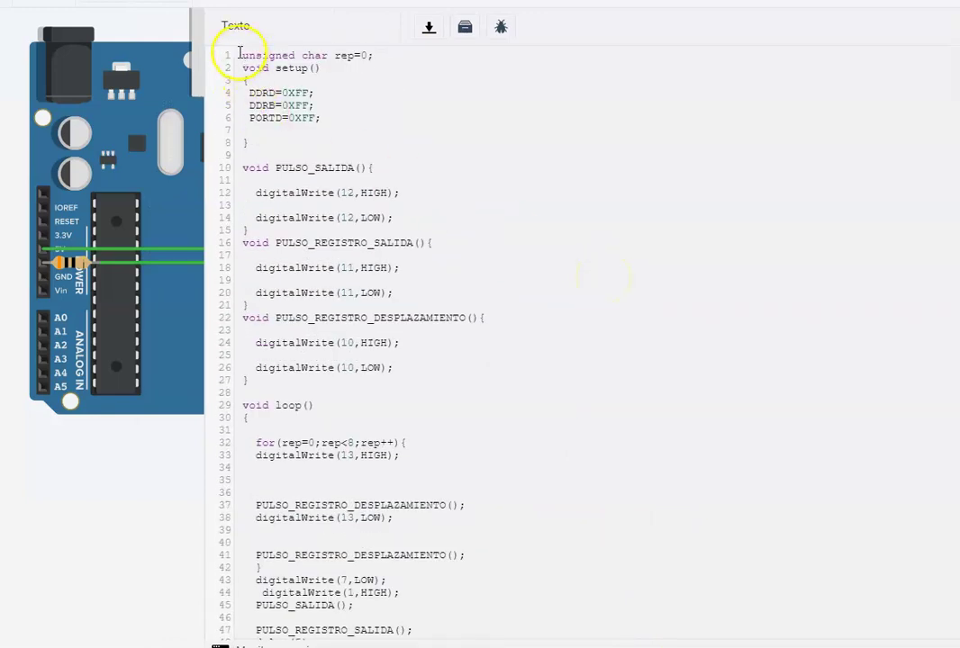
pyautogui.moveTo(240, 55); pyautogui.dragTo(378, 56)
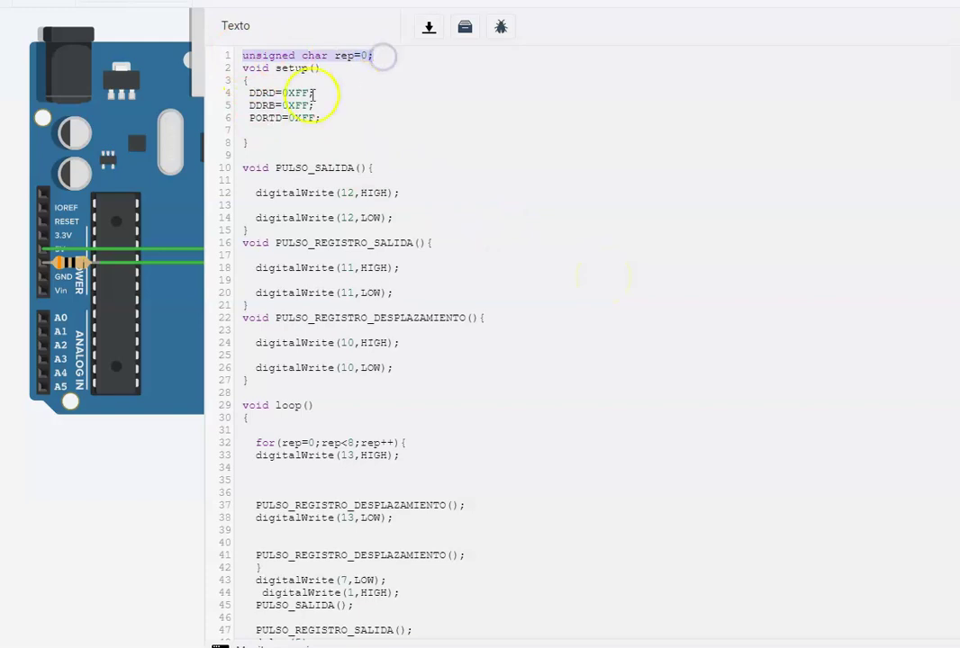
pyautogui.moveTo(242, 92); pyautogui.dragTo(336, 116)
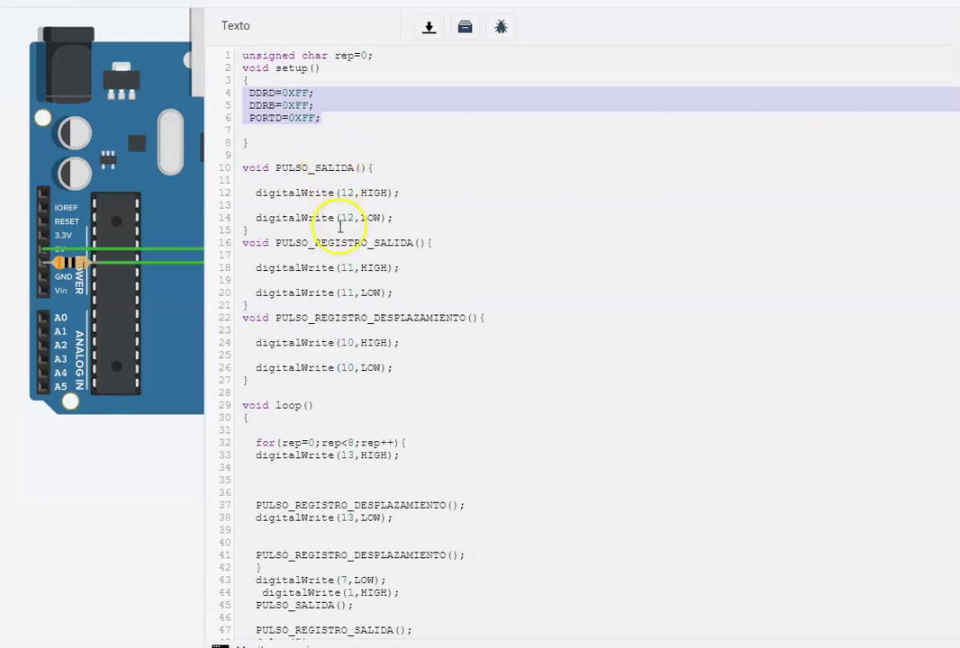
# - Highlight the PULSO_SALIDA, PULSO_REGISTRO_SALIDA and PULSO_REGISTRO_DESPLAZAMIENTO functions in turn
pyautogui.moveTo(241, 169); pyautogui.dragTo(383, 225)
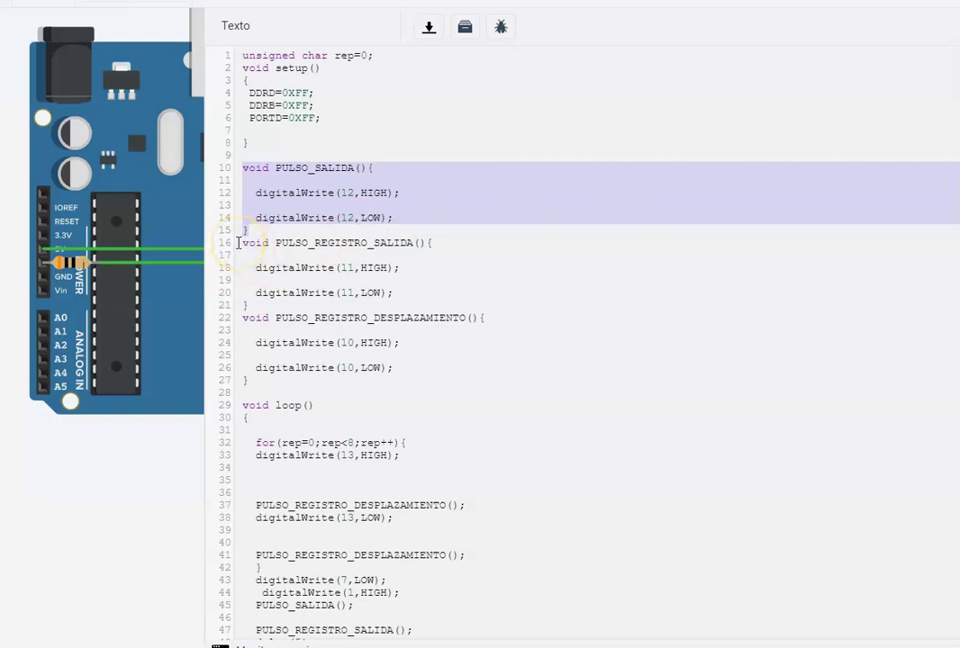
pyautogui.moveTo(237, 243); pyautogui.dragTo(447, 305)
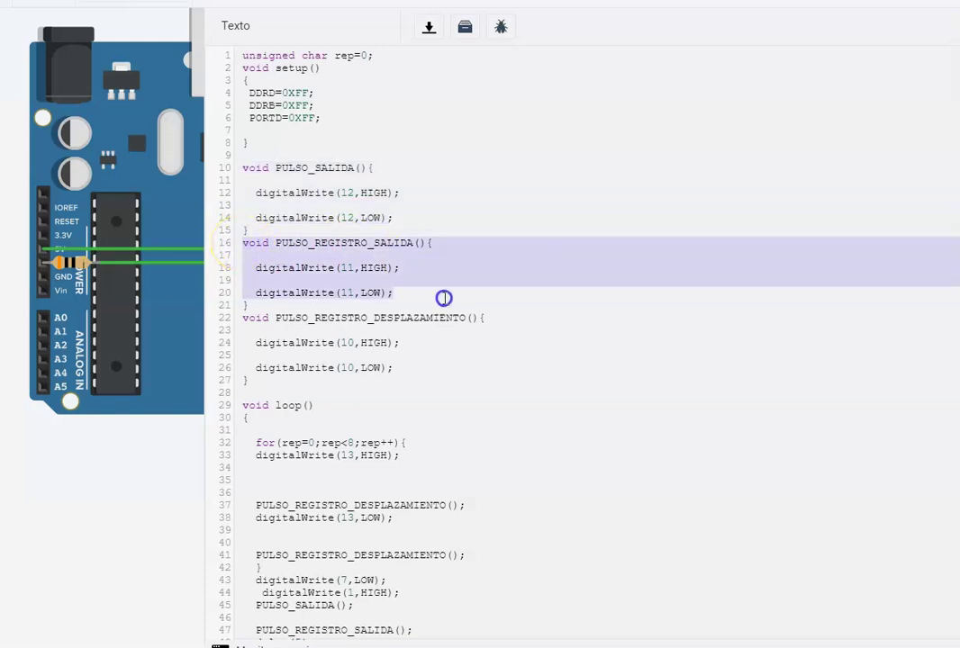
pyautogui.moveTo(245, 315)
pyautogui.mouseDown()
pyautogui.moveTo(547, 360)
pyautogui.moveTo(551, 385)
pyautogui.mouseUp()
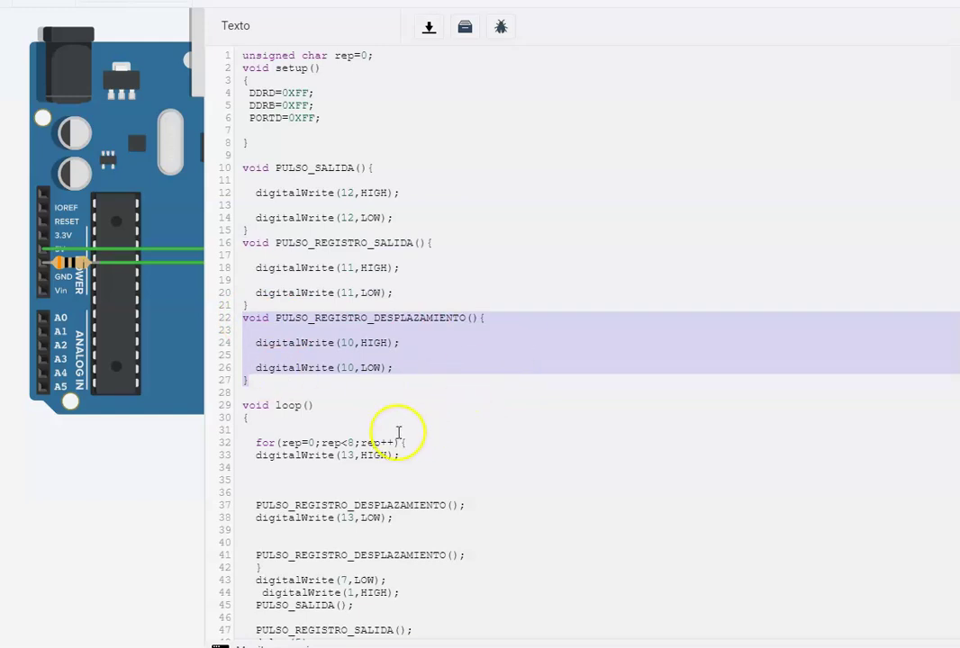
pyautogui.scroll(-3, 399, 435)
# - Highlight loop()'s first rep<8 block: lines 32, 33, 37, 38 and the final shift pulse
pyautogui.scroll(-1, 399, 435)
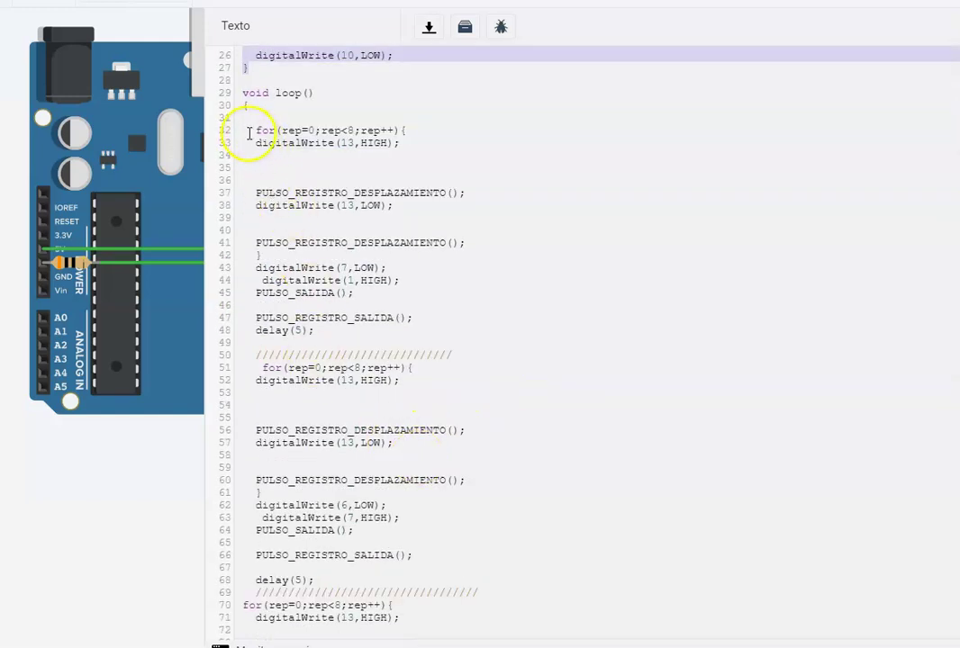
pyautogui.moveTo(249, 131); pyautogui.dragTo(432, 129)
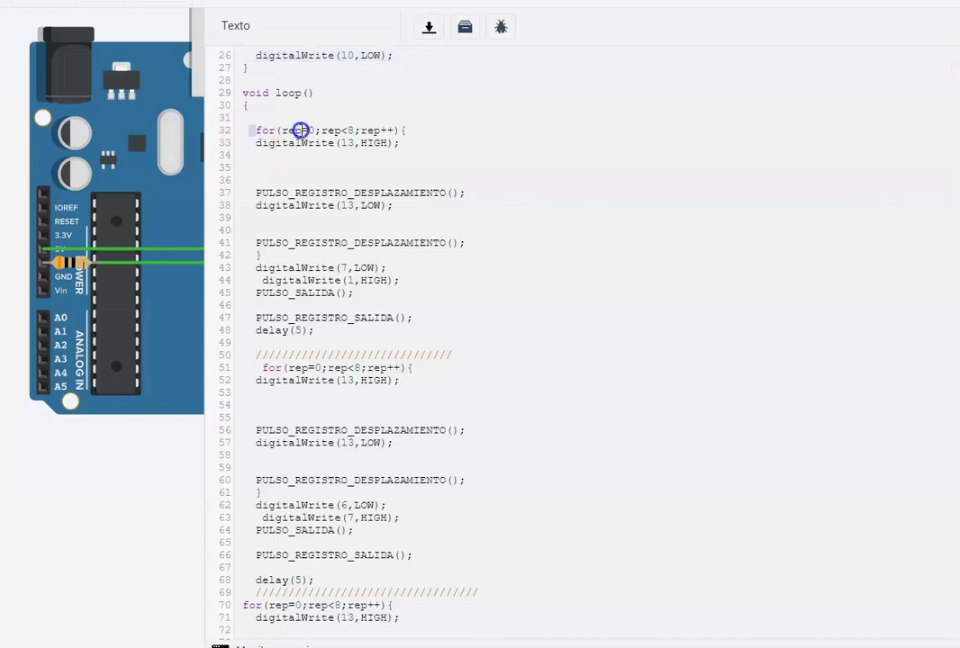
pyautogui.moveTo(227, 144); pyautogui.dragTo(401, 143)
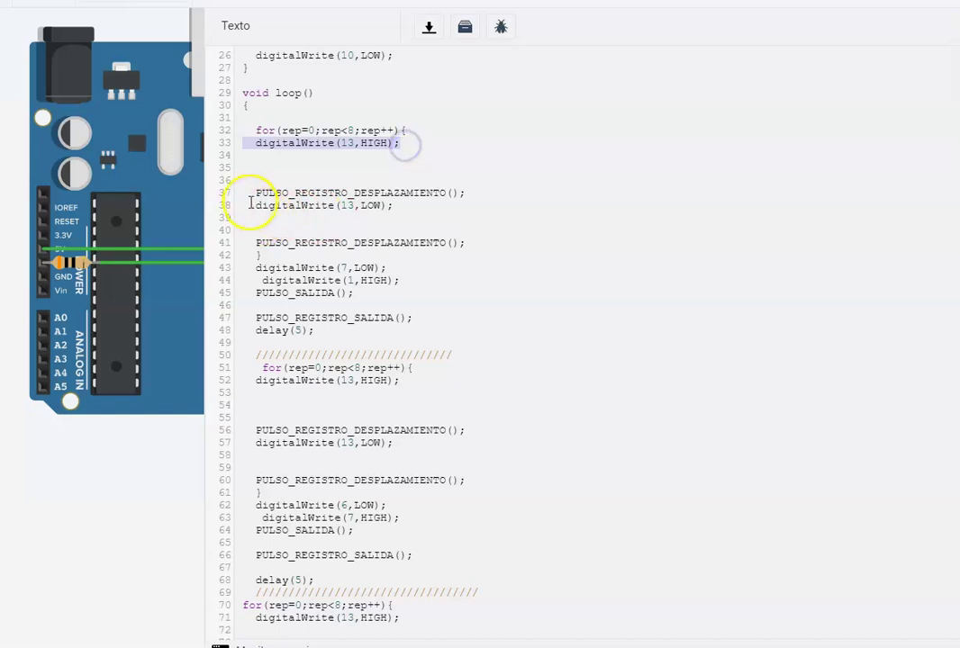
pyautogui.moveTo(251, 194); pyautogui.dragTo(526, 194)
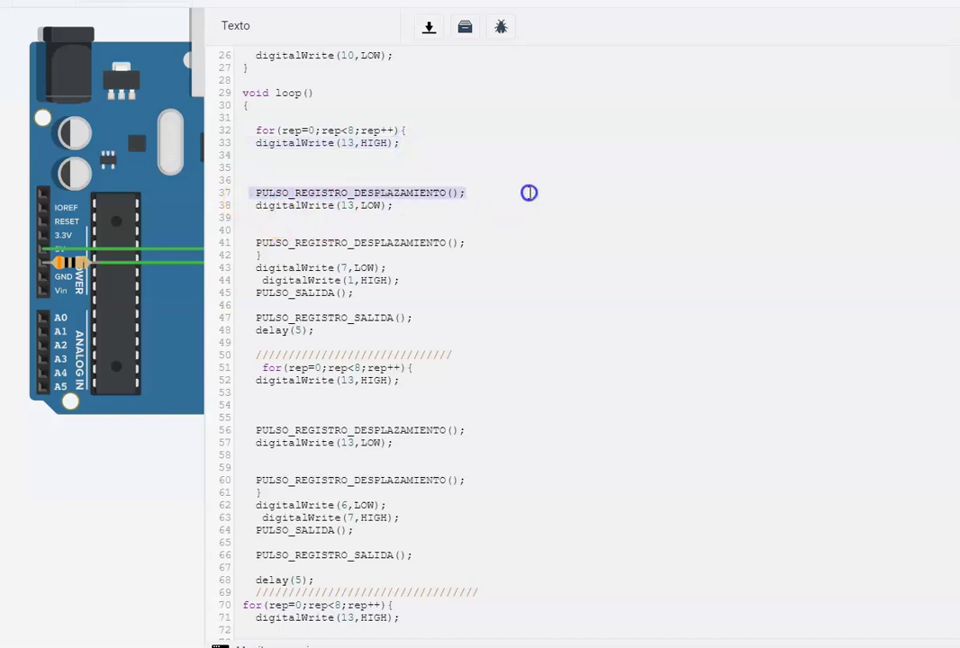
pyautogui.moveTo(247, 208); pyautogui.dragTo(442, 211)
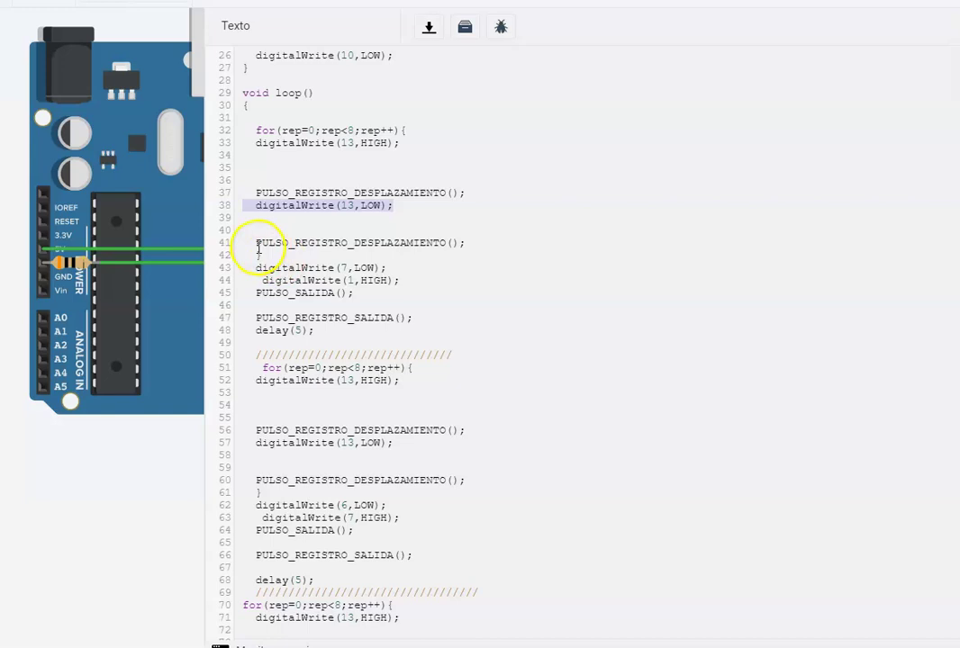
pyautogui.moveTo(250, 242)
pyautogui.mouseDown()
pyautogui.moveTo(381, 257)
pyautogui.moveTo(480, 250)
pyautogui.mouseUp()
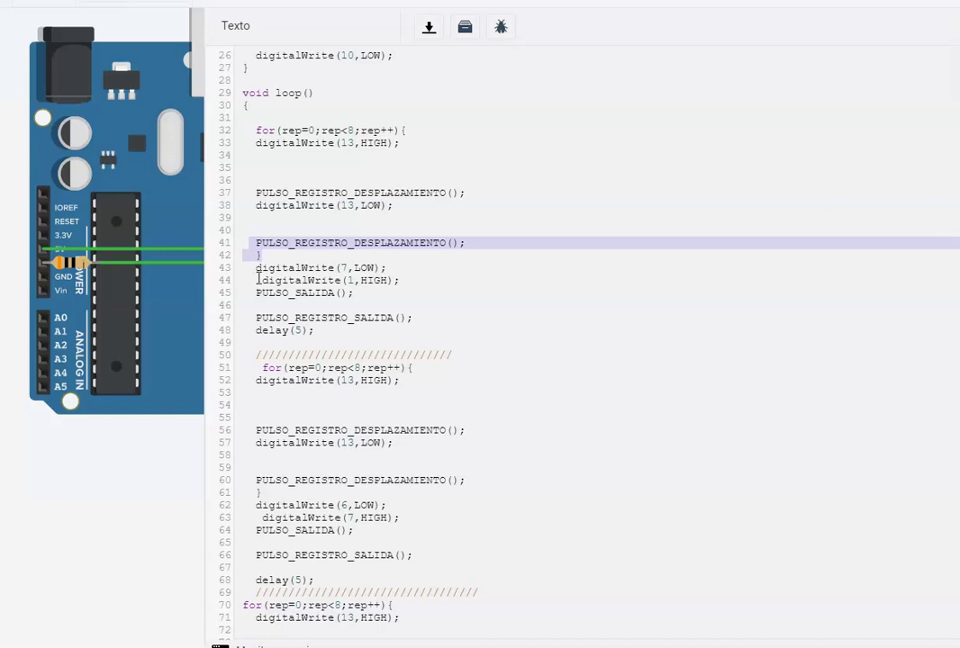
pyautogui.click(275, 269)
pyautogui.moveTo(274, 269); pyautogui.dragTo(417, 269)
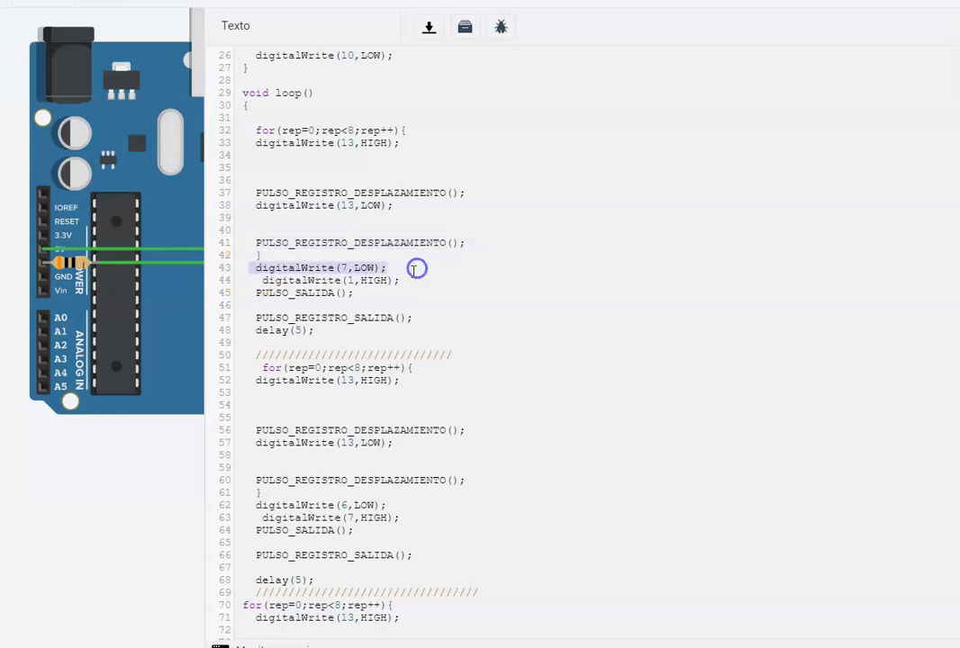
pyautogui.moveTo(262, 280); pyautogui.dragTo(414, 283)
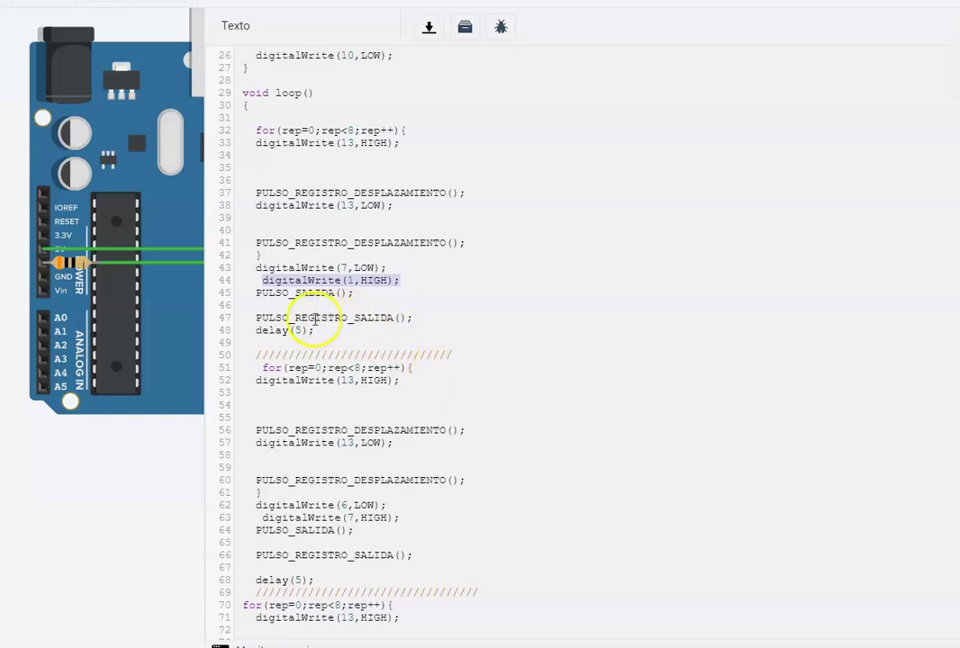
pyautogui.click(251, 293)
pyautogui.keyDown('shift'); pyautogui.click(374, 302); pyautogui.keyUp('shift')
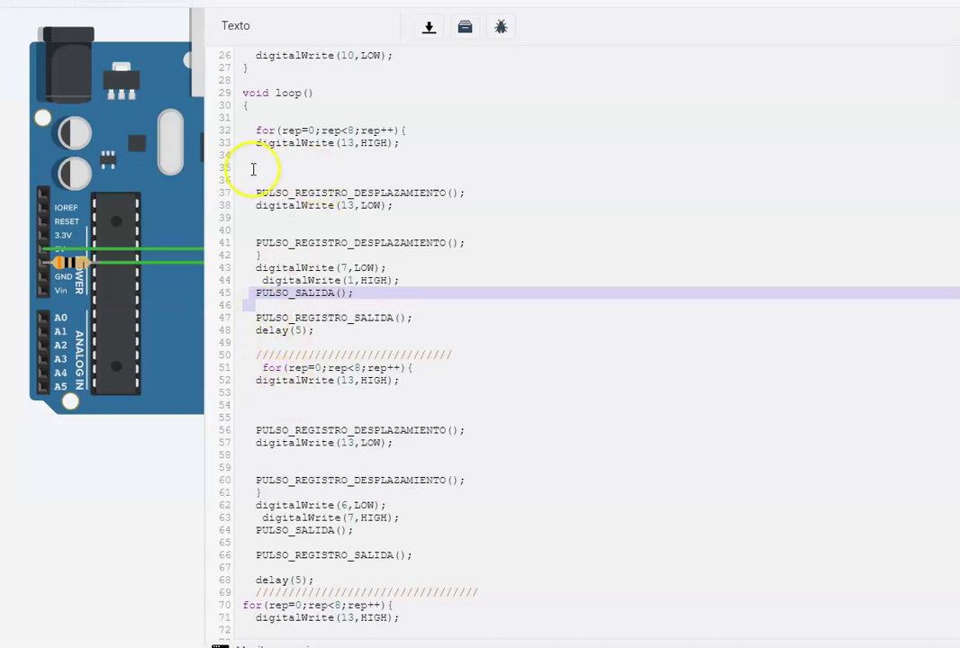
pyautogui.moveTo(242, 124); pyautogui.dragTo(448, 349)
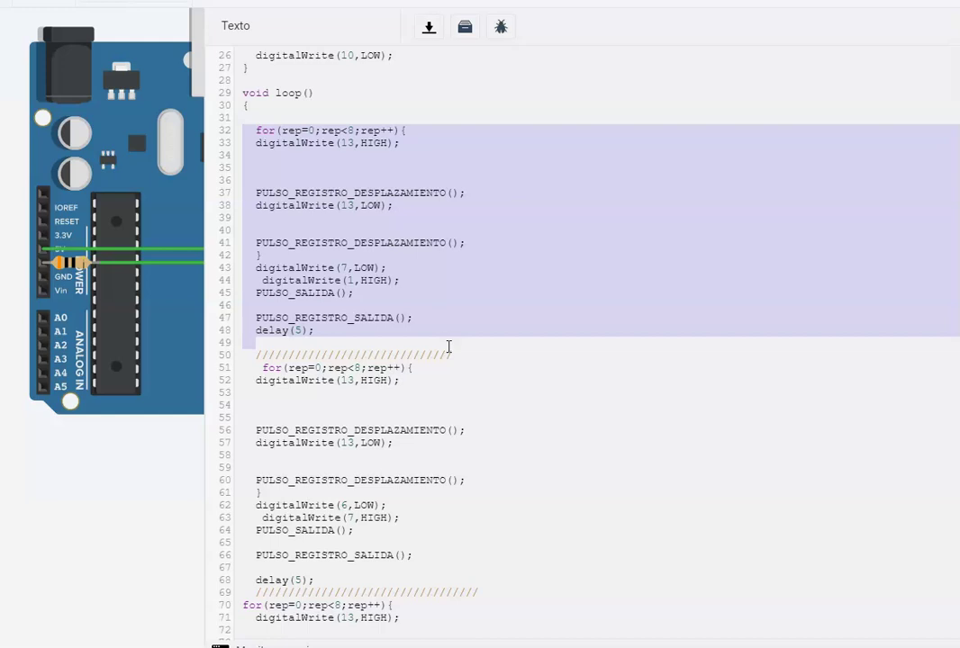
# - Highlight the second and third row-scan blocks, lines 51–69 and from line 70
pyautogui.scroll(-3, 450, 351)
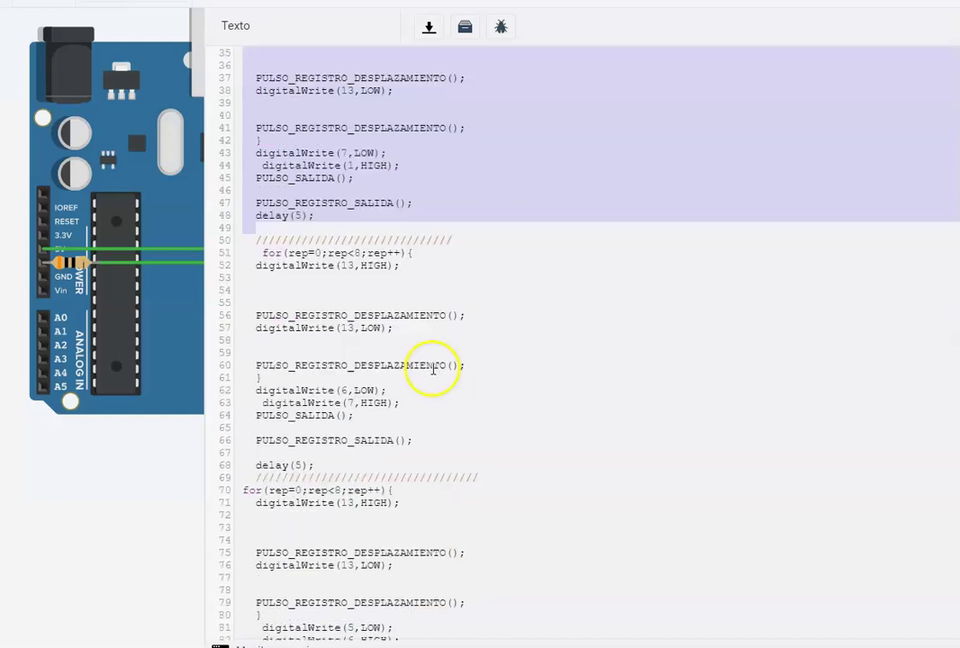
pyautogui.scroll(-3, 433, 369)
pyautogui.moveTo(259, 154); pyautogui.dragTo(255, 383)
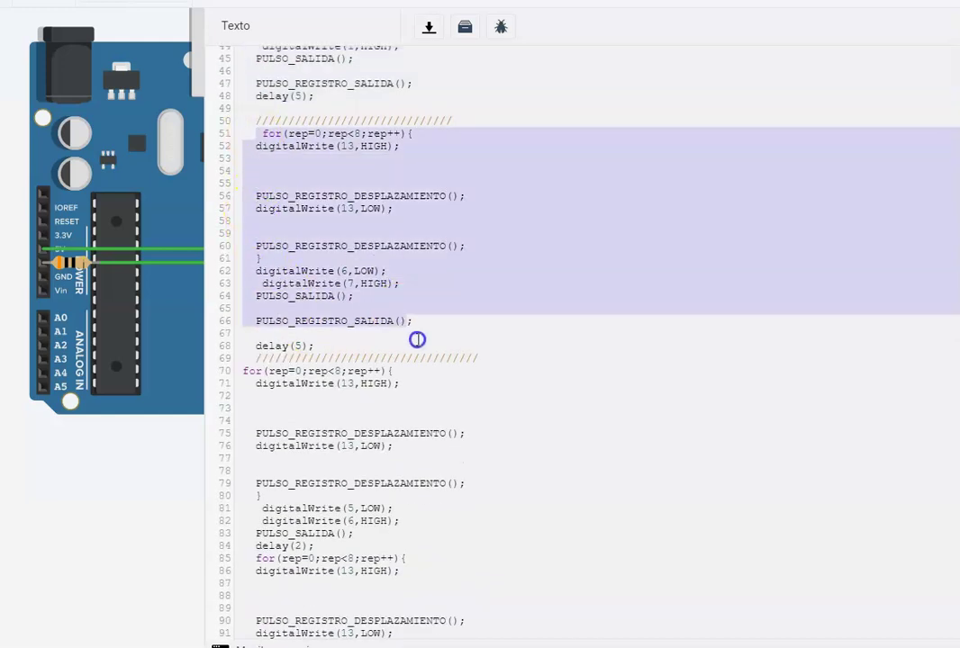
pyautogui.moveTo(237, 370); pyautogui.dragTo(509, 570)
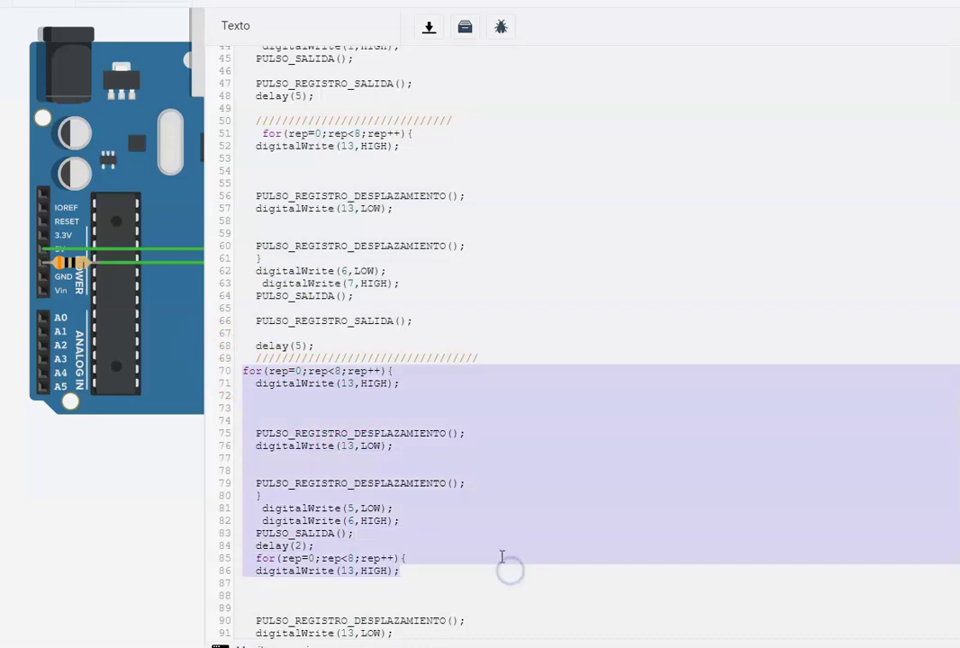
# - Scroll through the remaining row-scan blocks to line 149 and back up
pyautogui.scroll(-10, 505, 540)
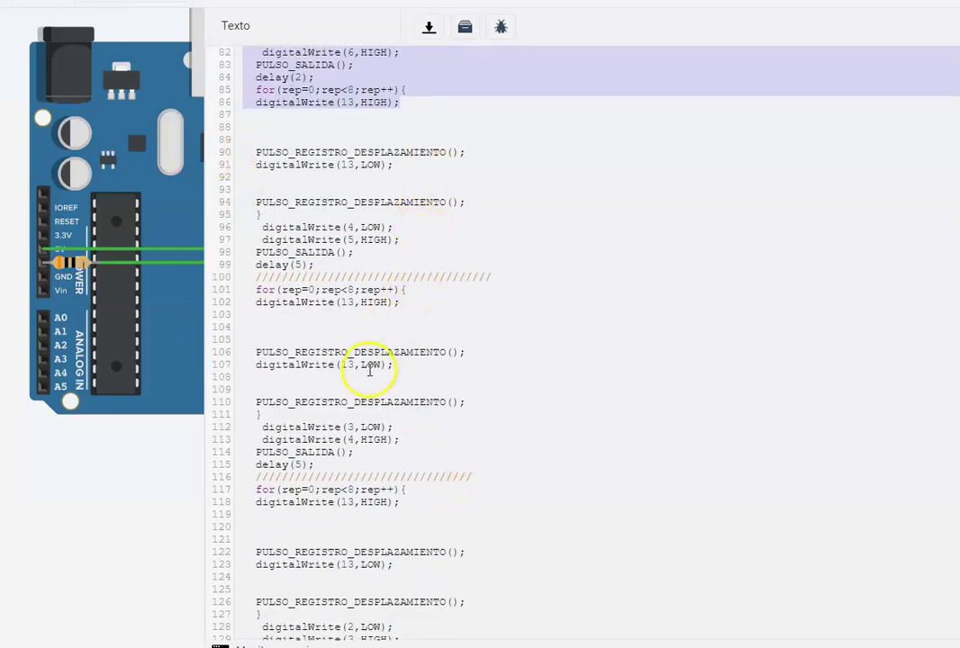
pyautogui.scroll(-5, 420, 505)
pyautogui.scroll(-1, 420, 505)
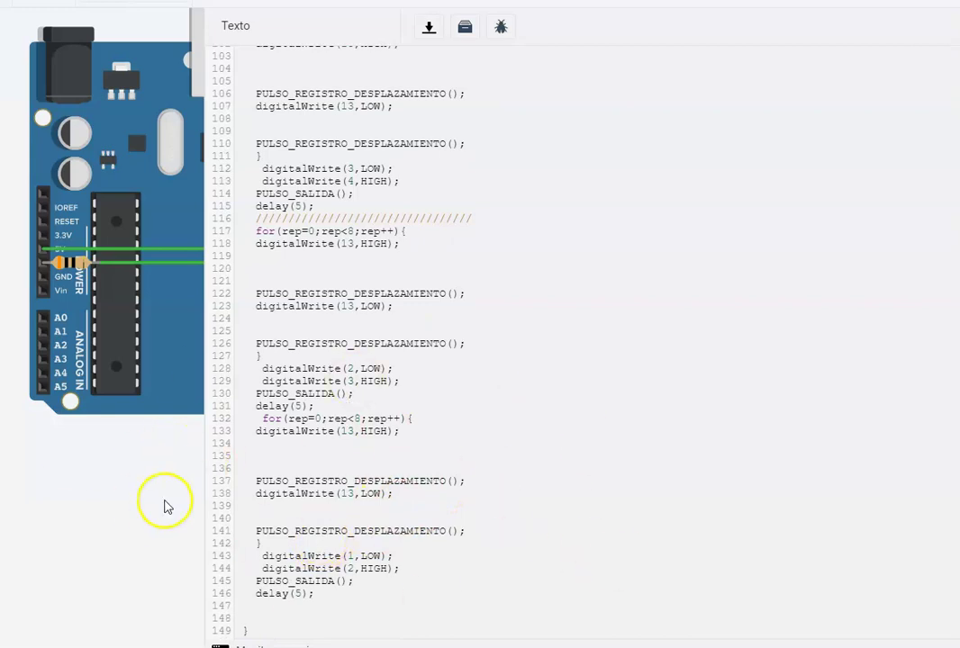
pyautogui.scroll(1, 435, 504)
pyautogui.scroll(10, 440, 503)
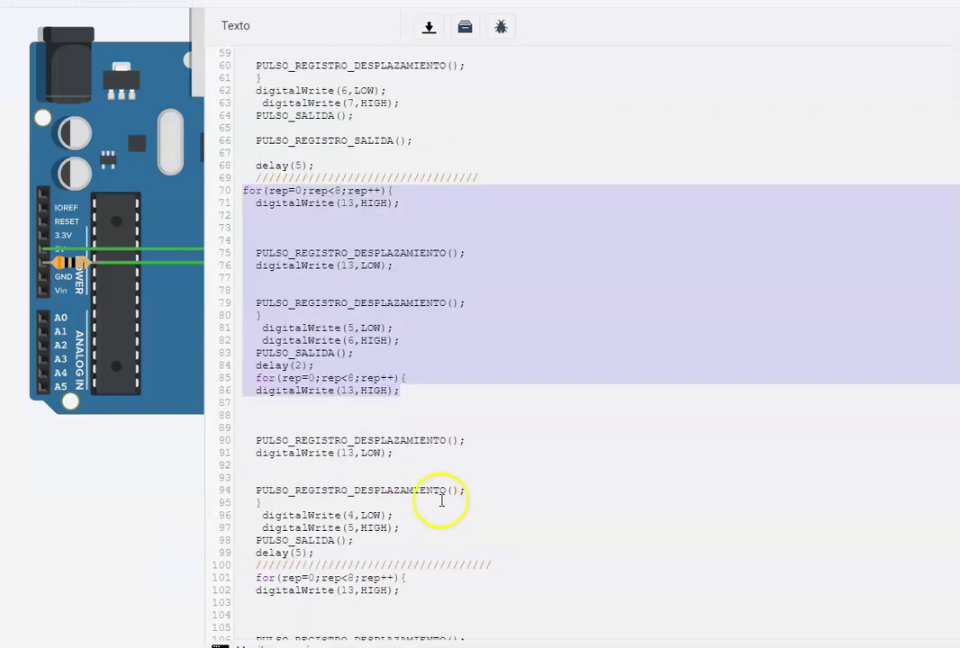
pyautogui.scroll(10, 442, 500)
# - Hide the code editor to show the Arduino Uno, both 74HC595 chips and the LED matrix
pyautogui.click(937, 64)
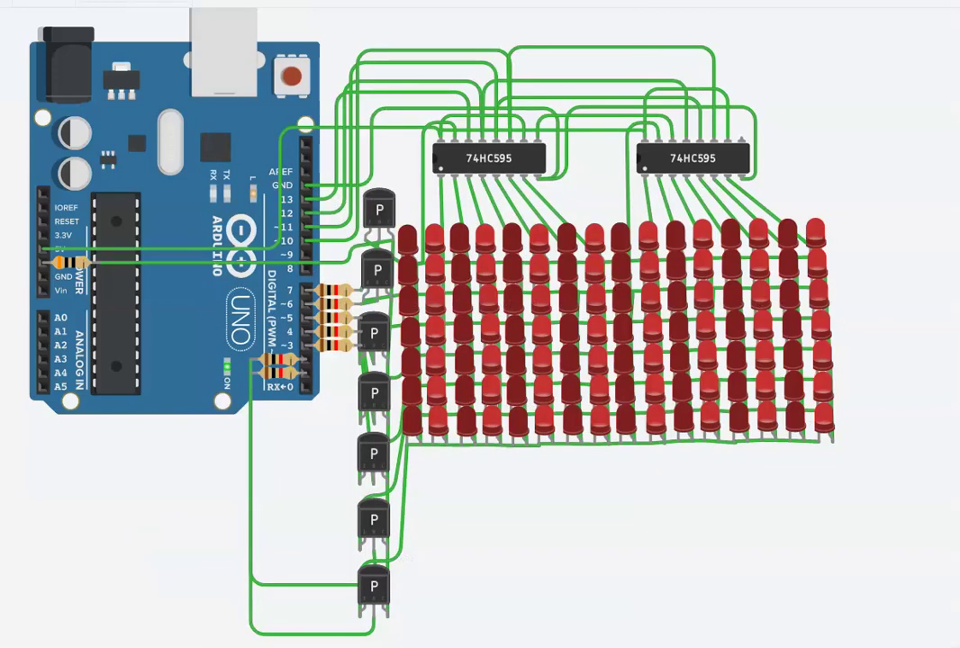